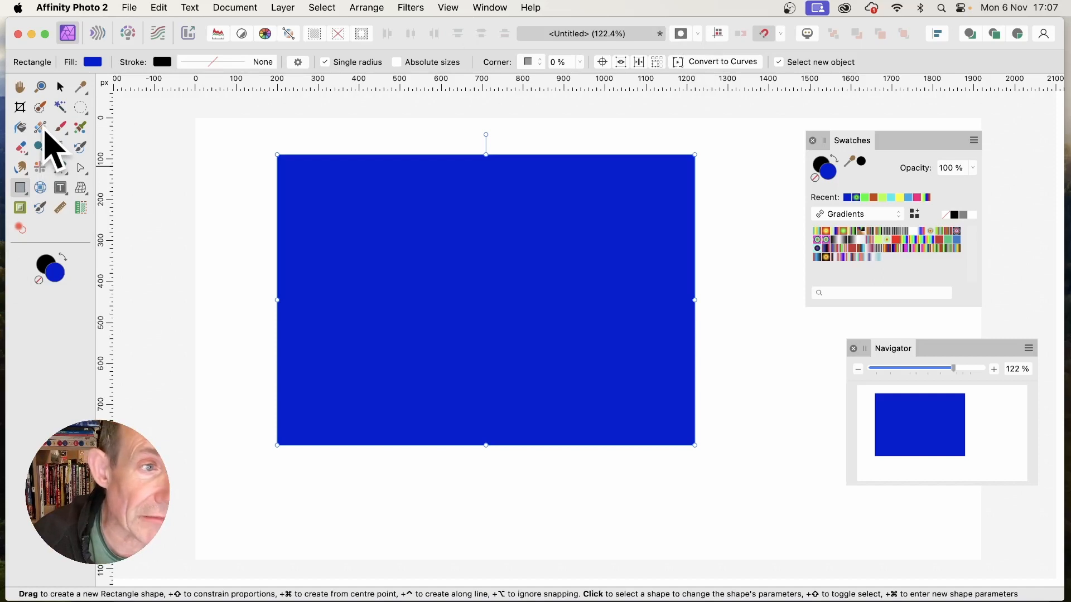
Apply a linear blue-to-black gradient diagonally across the rectangle with the Gradient tool, then nudge its start point slightly inward.
left_click(40, 127)
mouse_move(305, 175)
left_mouse_down()
mouse_move(379, 228)
mouse_move(690, 375)
left_mouse_up()
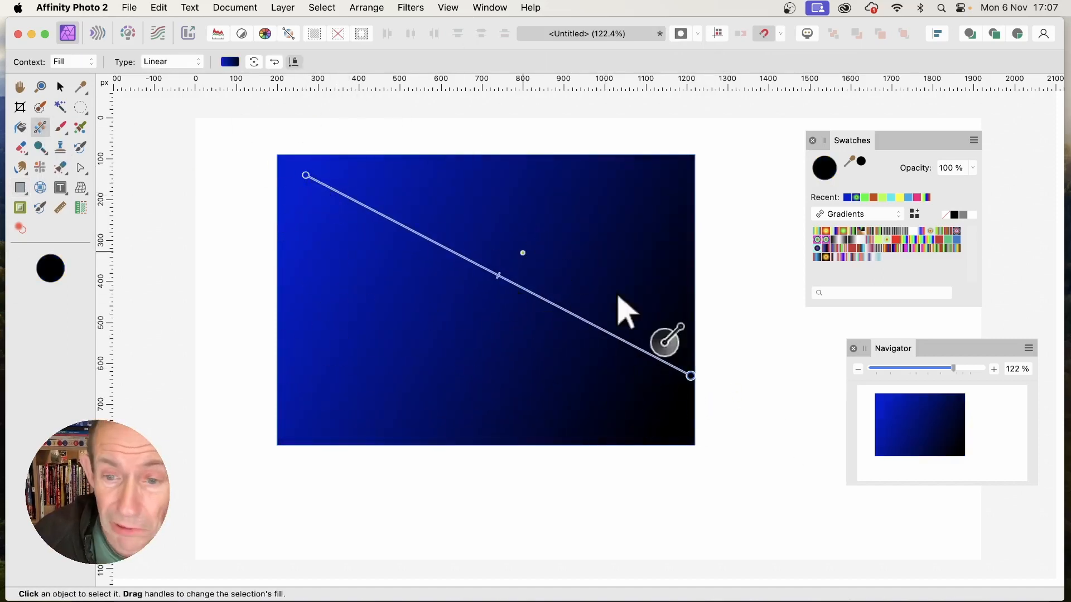
left_click_drag(692, 376, 687, 369)
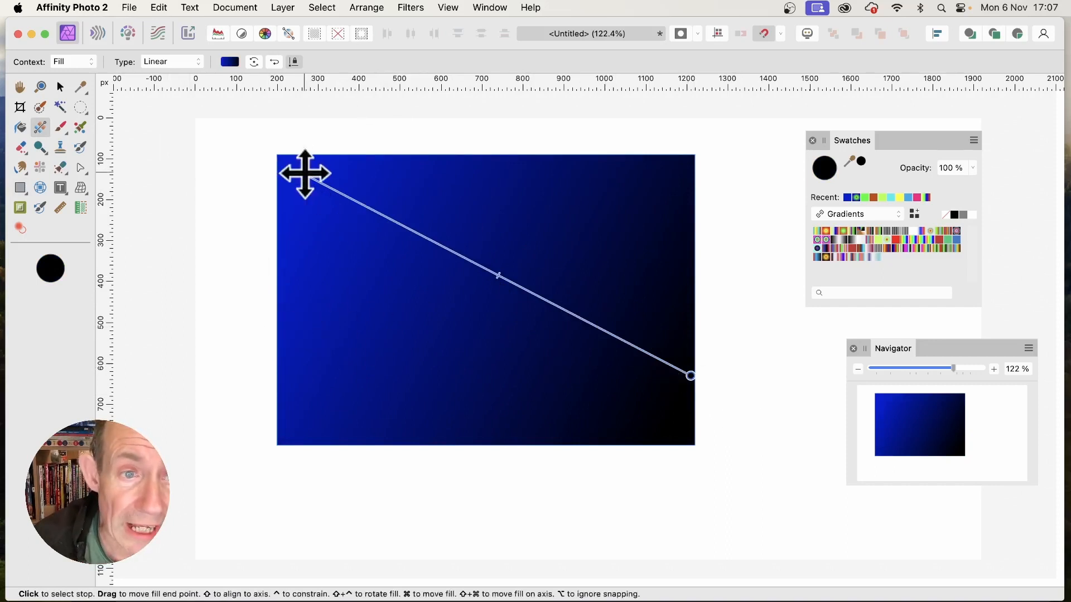
left_click_drag(305, 174, 316, 192)
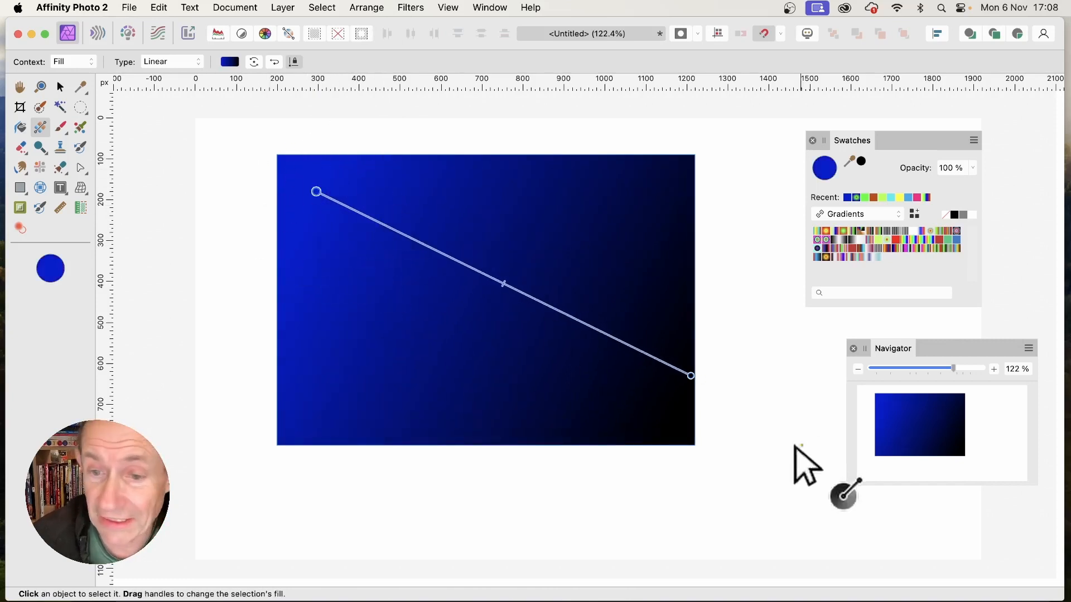
Change the gradient's start stop to bright green, 0AFF40.
left_click(52, 271)
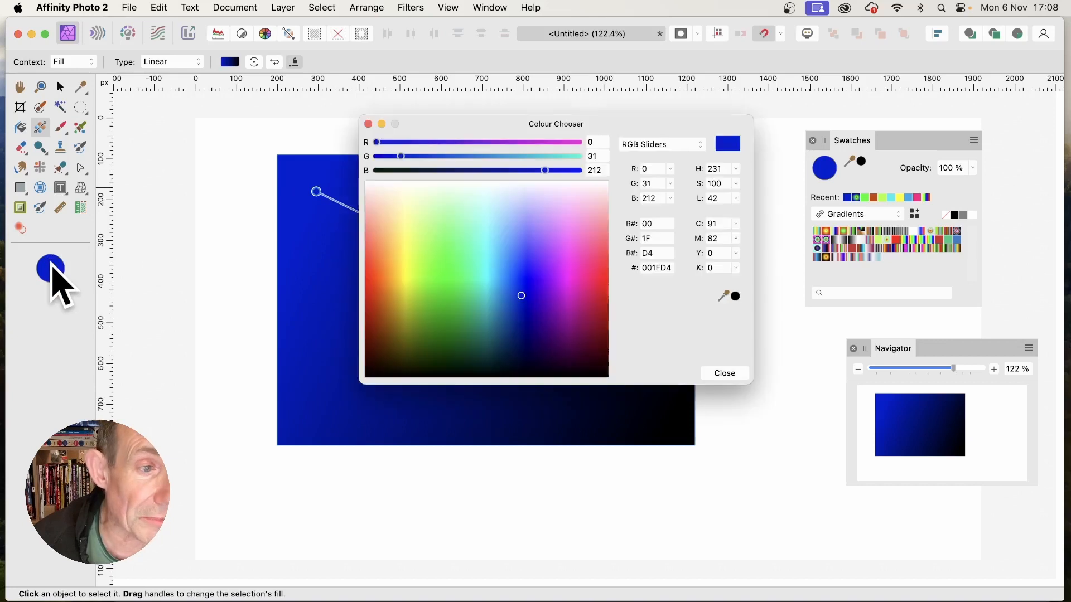
left_click(454, 275)
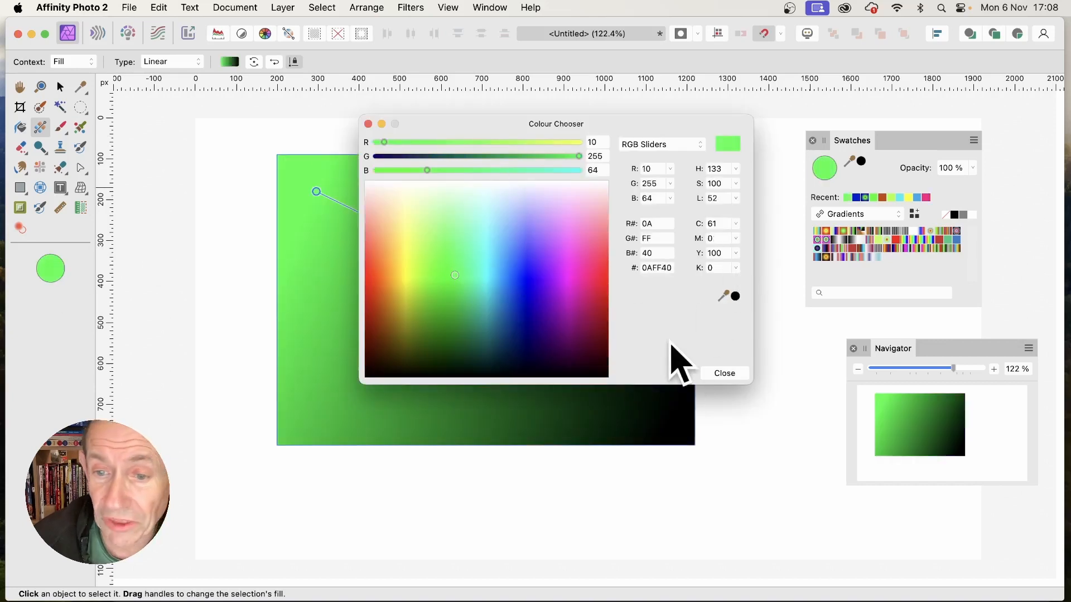
left_click(725, 373)
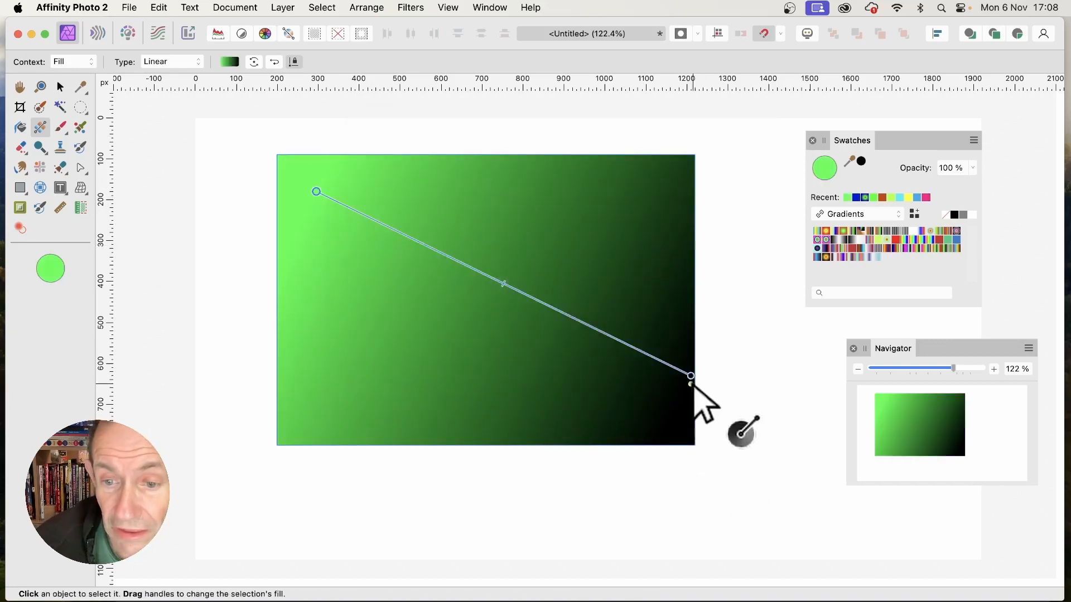
Move the gradient's black end stop inward along the line and recolour it red, D80035.
left_click_drag(690, 376, 653, 346)
left_click(51, 272)
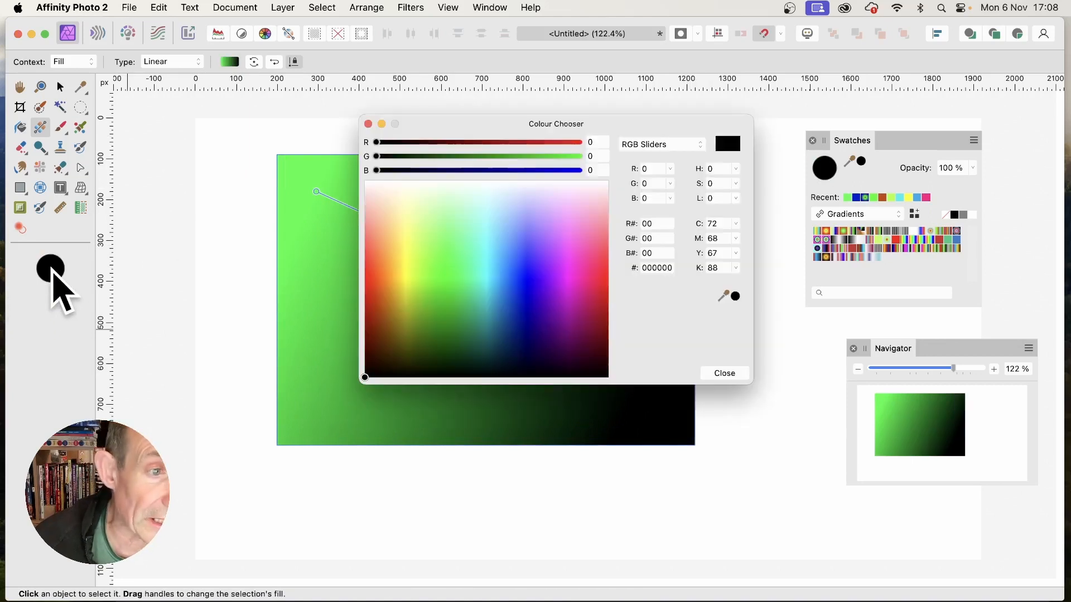
left_click(599, 294)
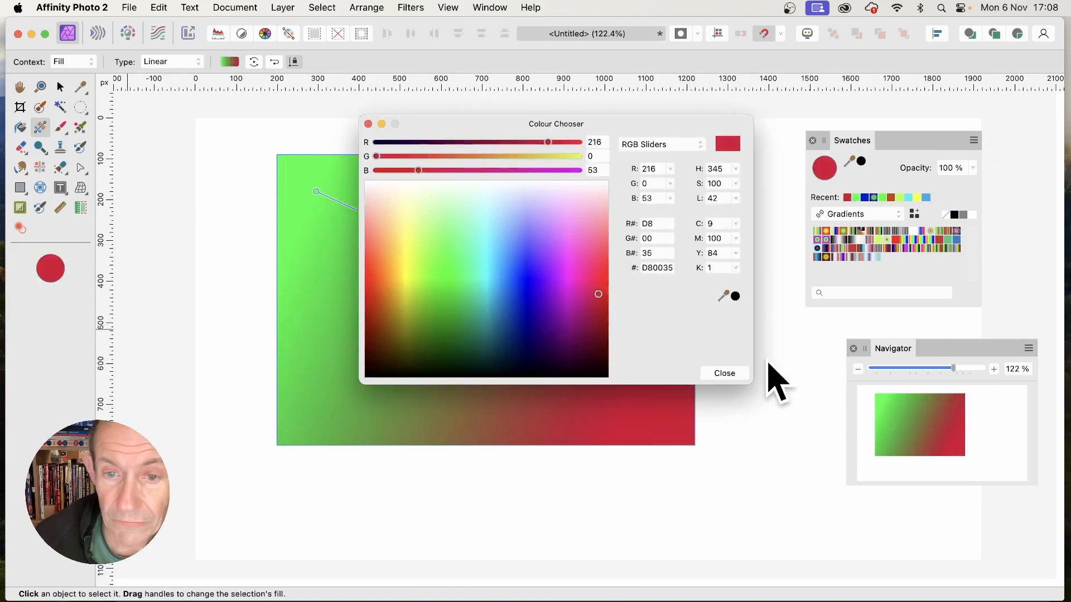
left_click(723, 373)
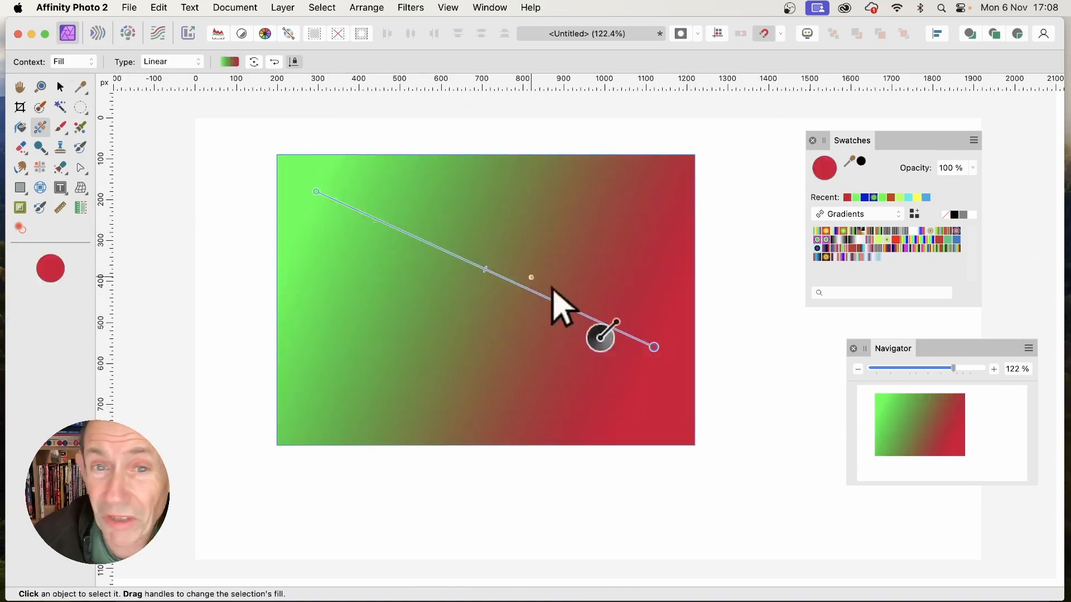
Add a stop about a third of the way along the gradient line and colour it yellow, F3FF40.
left_click(433, 245)
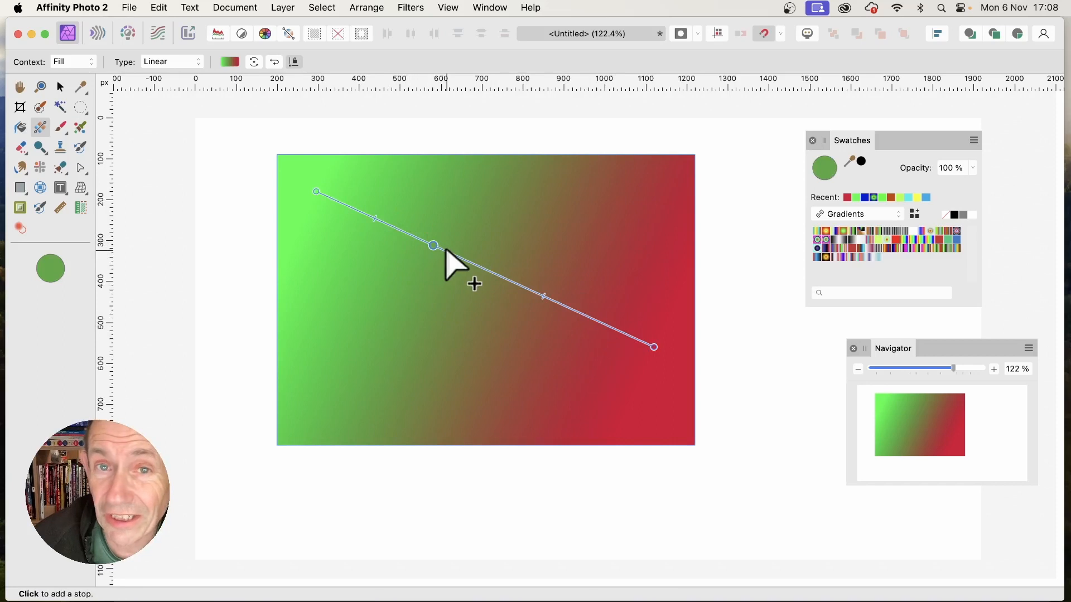
double_click(59, 269)
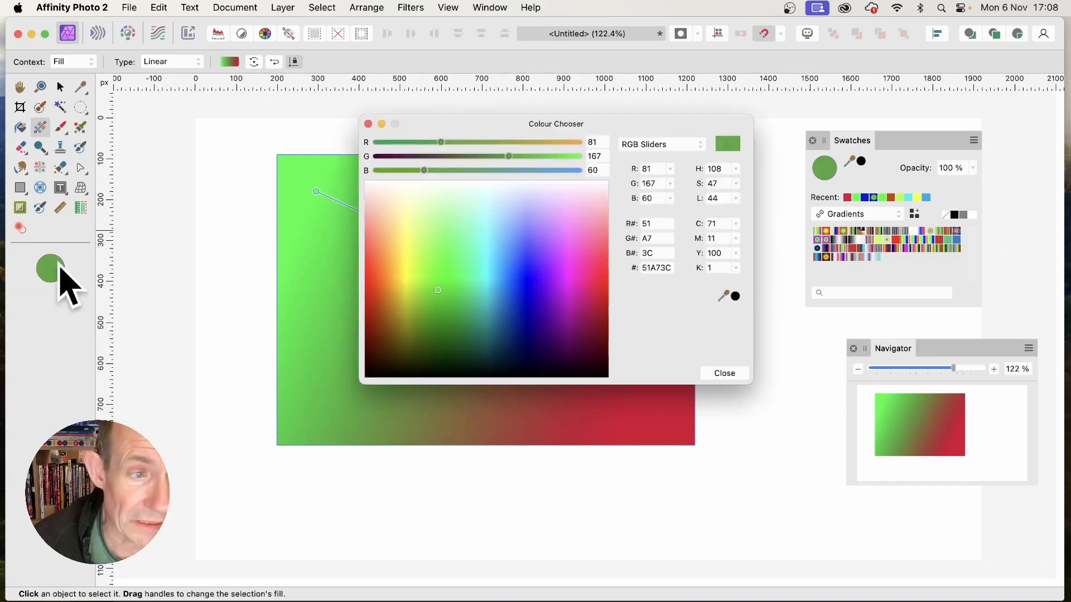
left_click(407, 254)
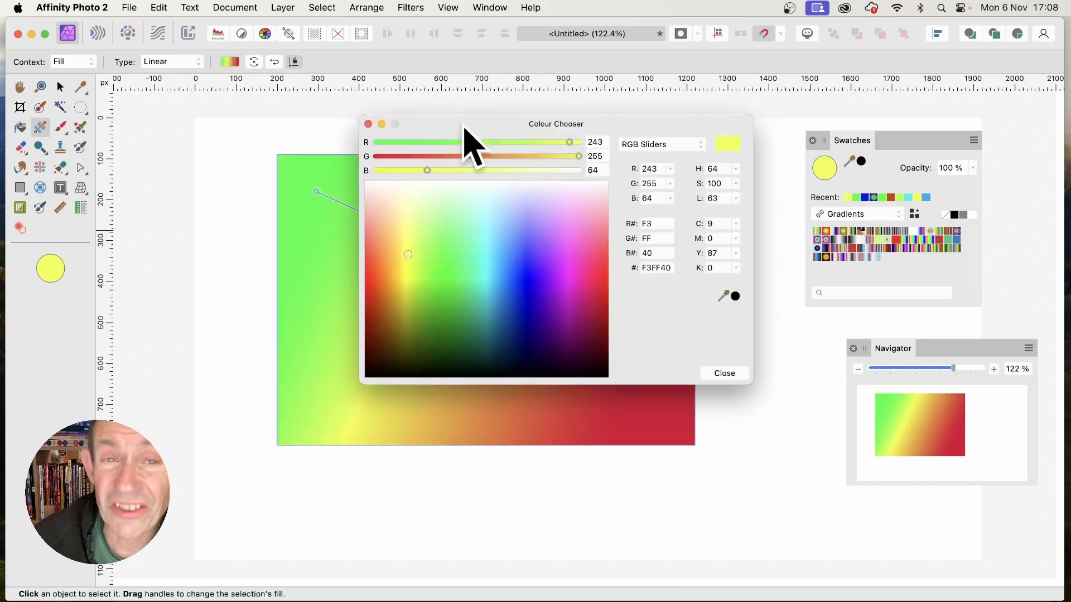
left_click(724, 373)
Add another gradient stop just before the red end and colour it light blue, 00C8EB.
left_click(654, 347)
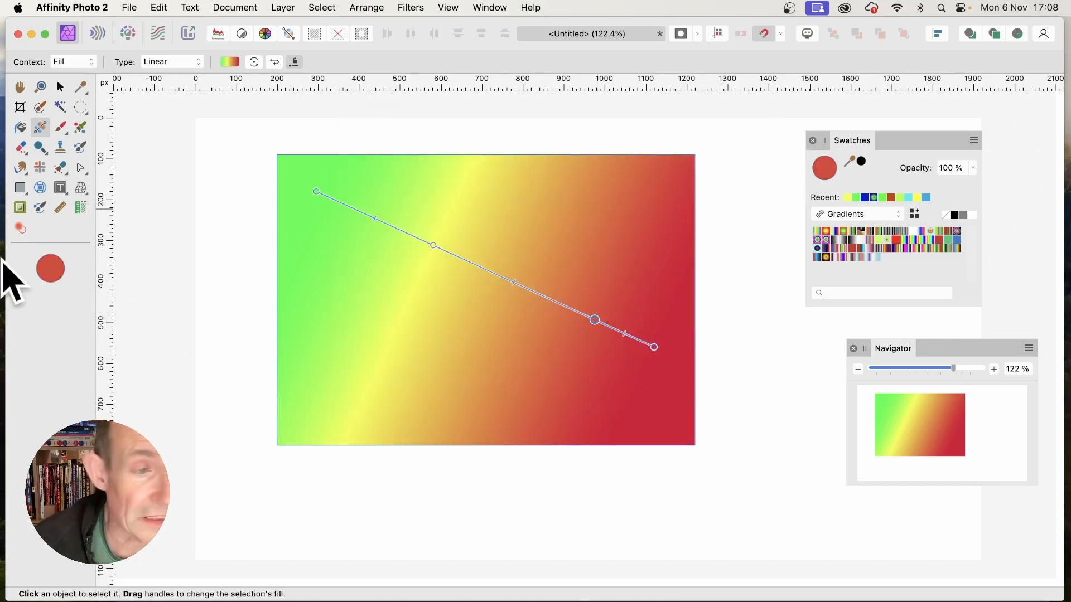
left_click(50, 269)
left_click(492, 287)
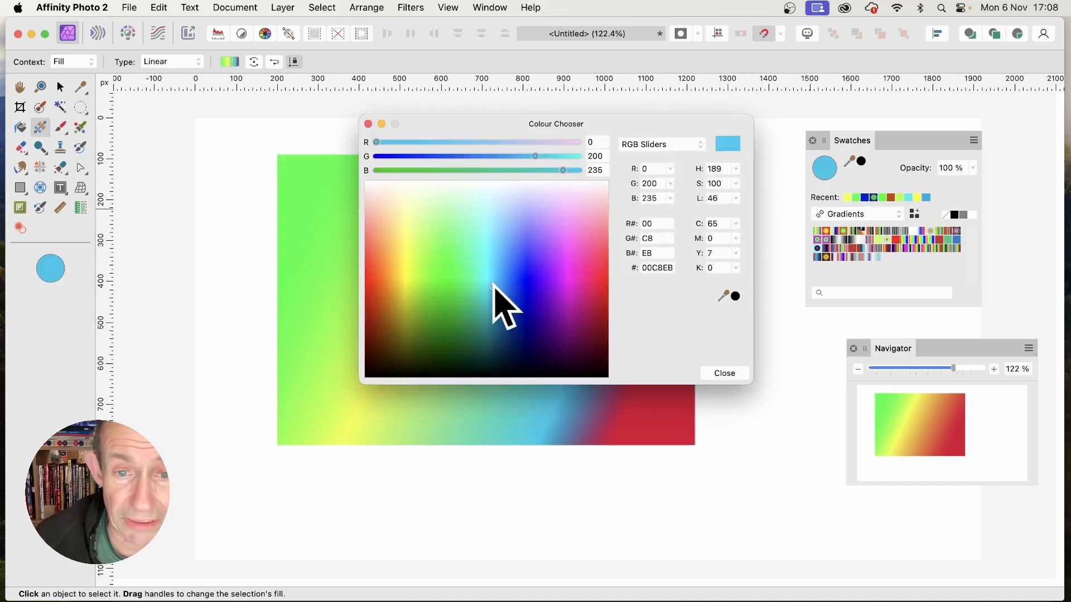
left_click(730, 375)
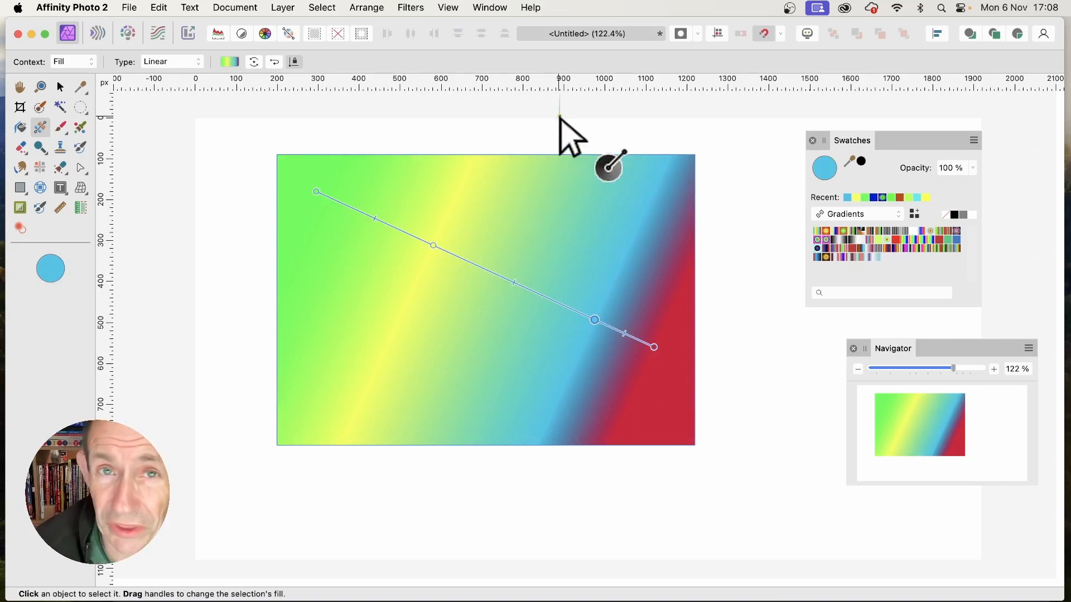
left_click(490, 7)
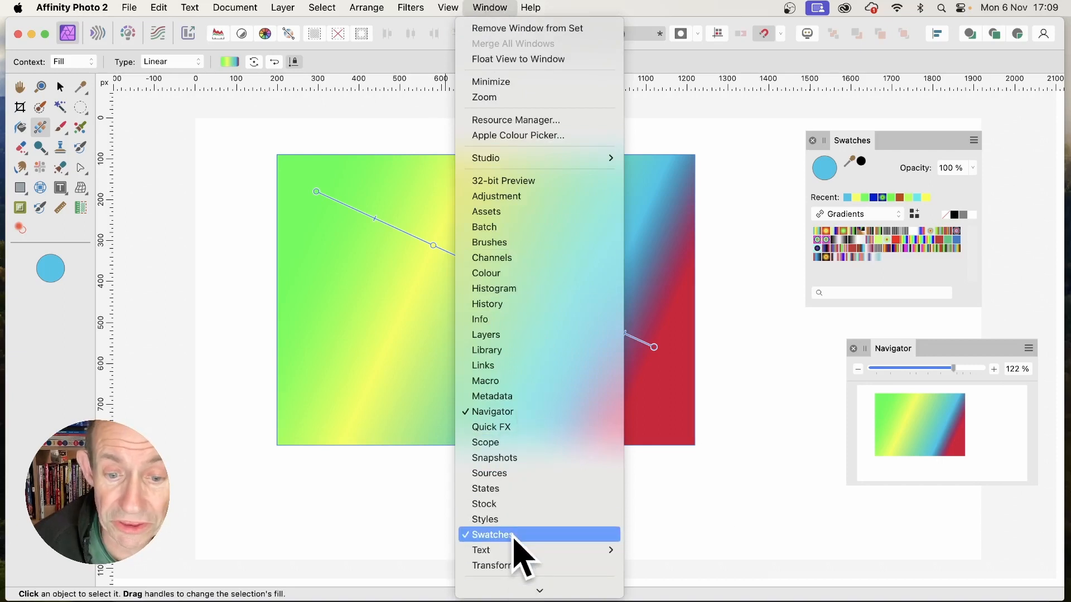
left_click(804, 56)
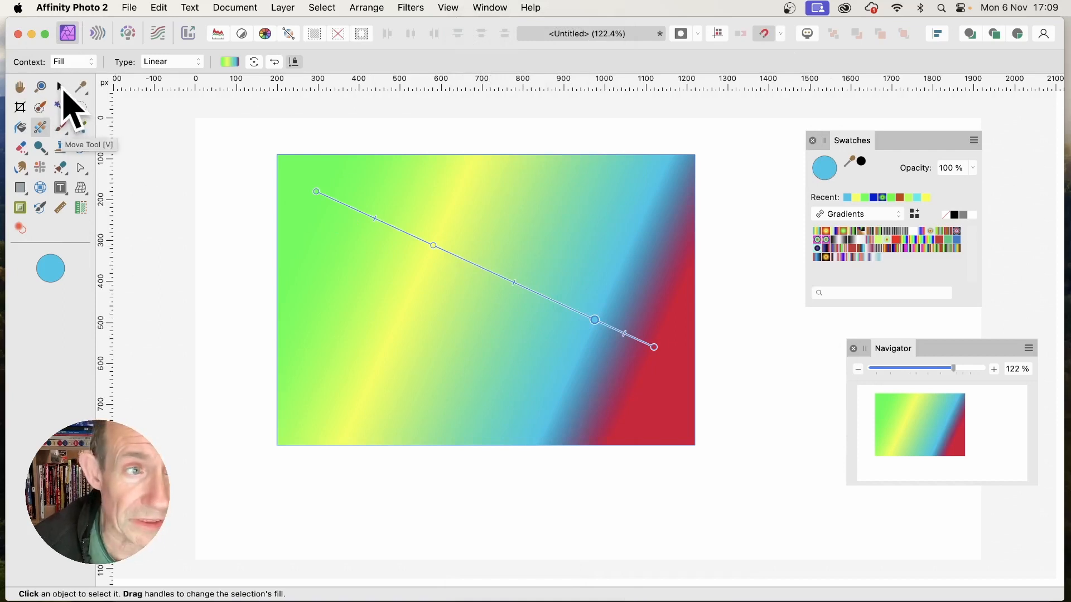
Shift the rectangle slightly left and down with the Move tool, and save its linear gradient as a swatch in the Gradients palette.
left_click(60, 87)
left_click_drag(518, 358, 482, 379)
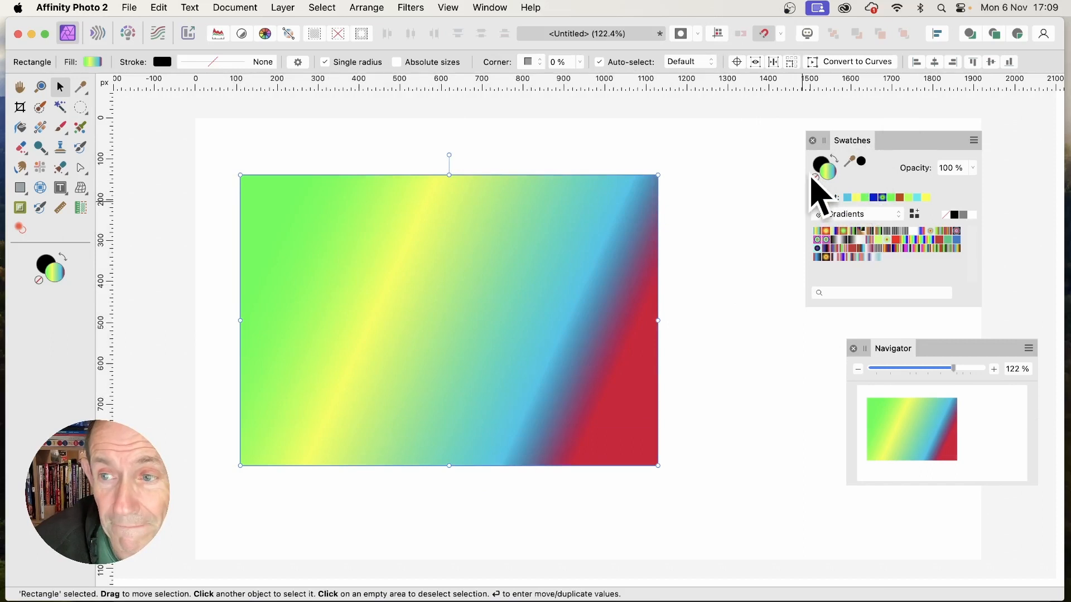
left_click(880, 215)
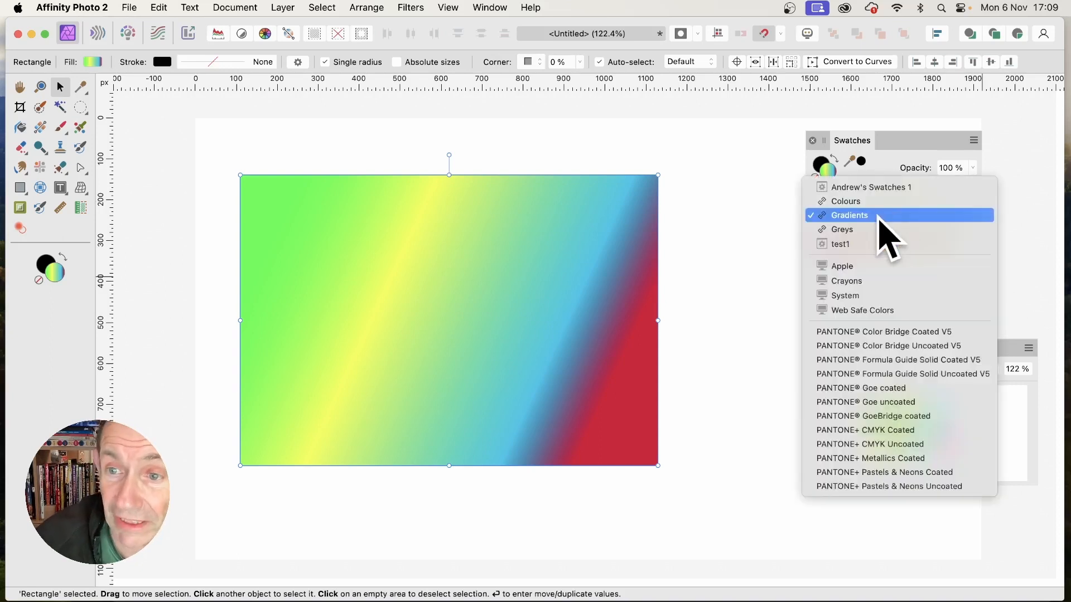
left_click(878, 217)
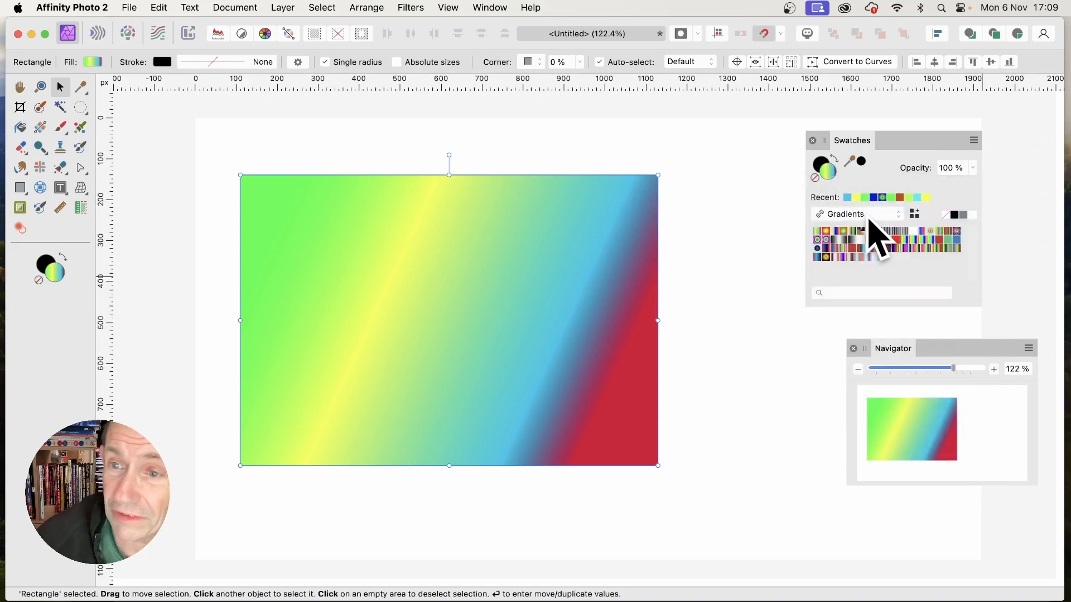
left_click(974, 141)
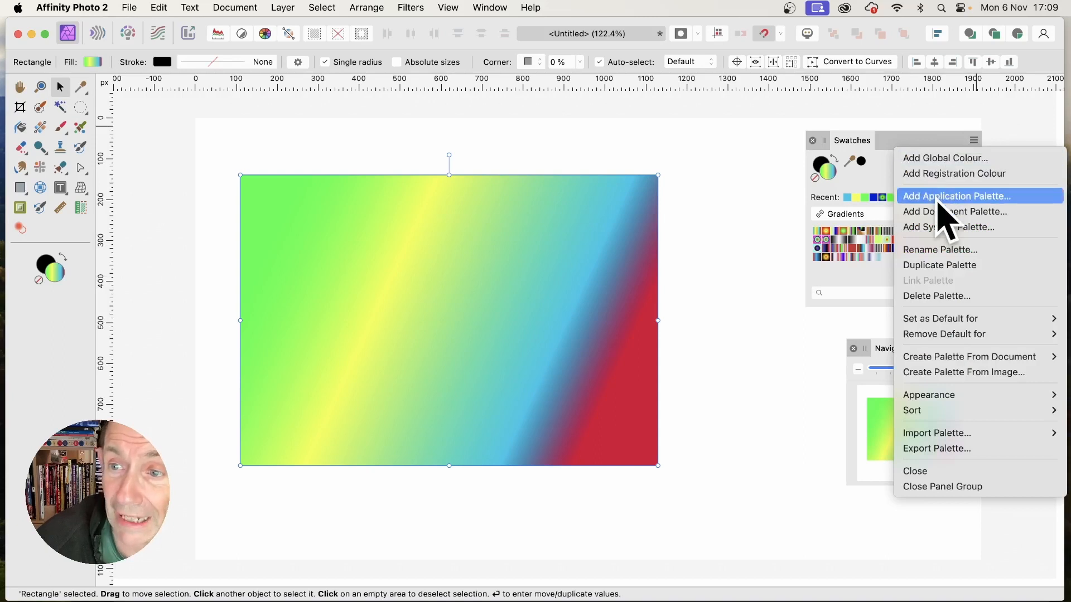
left_click(907, 145)
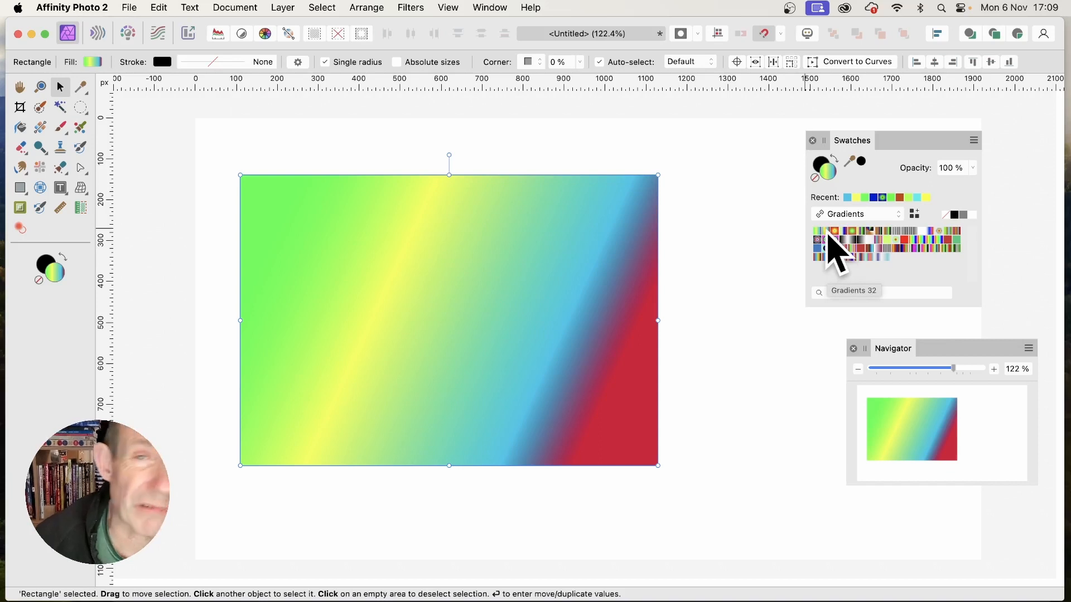
Change the rectangle's gradient type to Radial and move its green centre toward the middle of the rectangle.
left_click(41, 128)
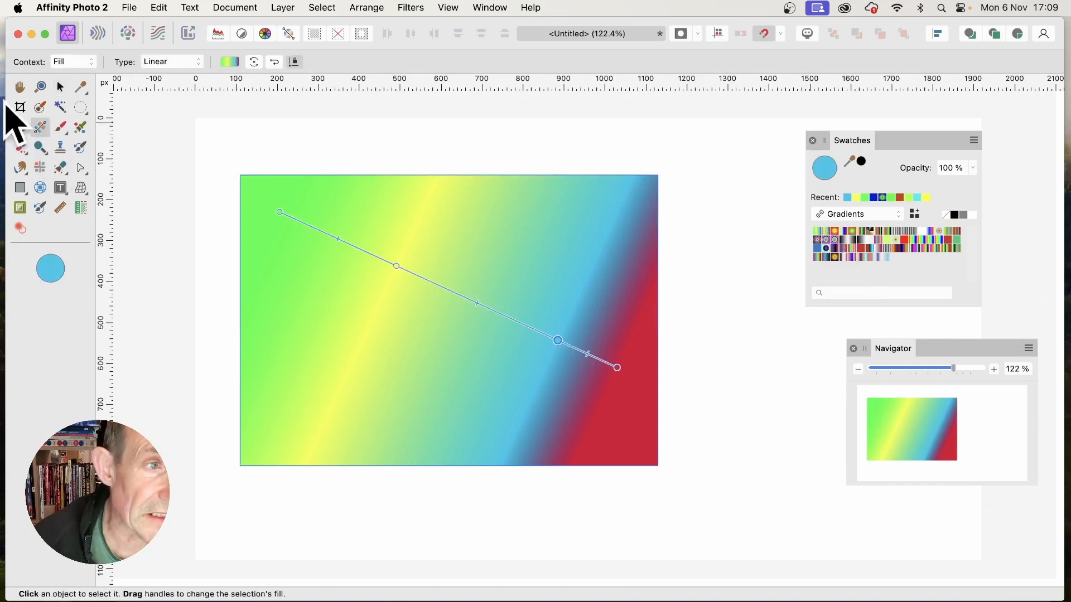
left_click(176, 62)
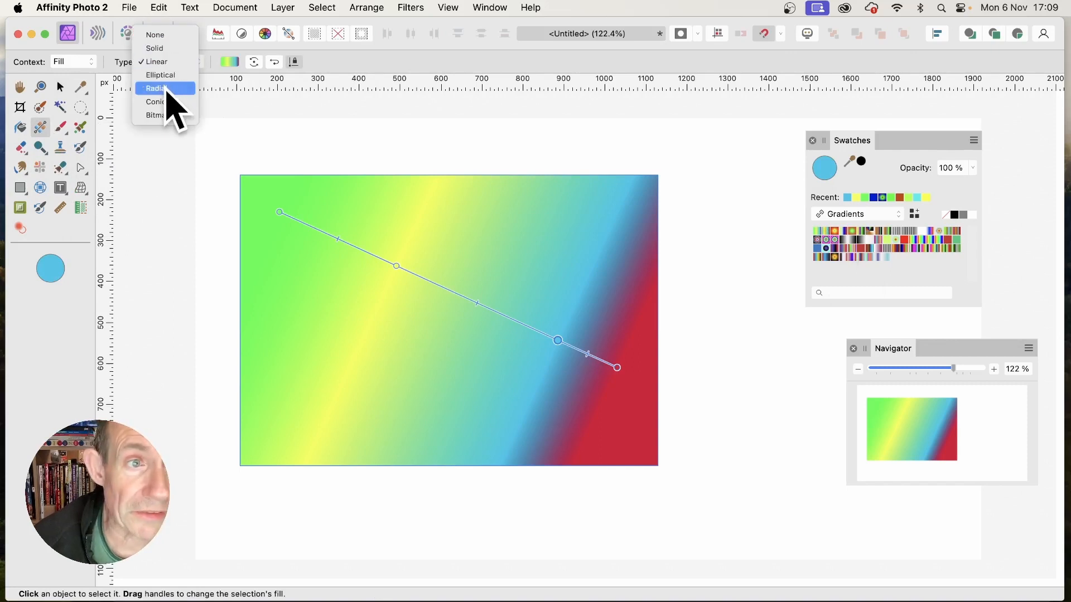
left_click(161, 89)
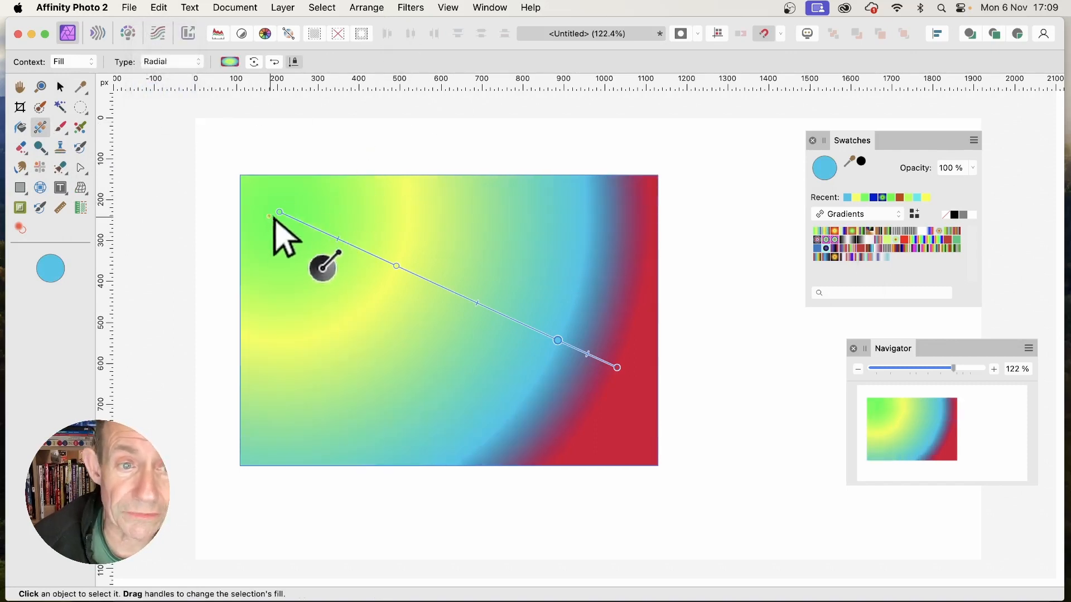
left_click_drag(283, 213, 388, 282)
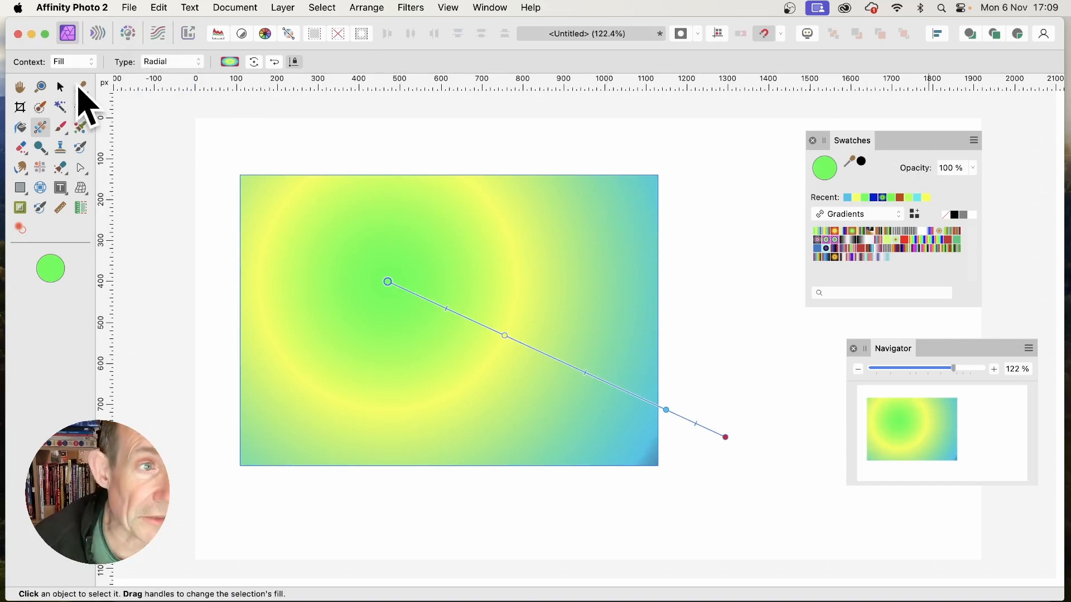
With the rectangle selected by the Move tool, add its radial gradient to the Gradients palette.
left_click(67, 90)
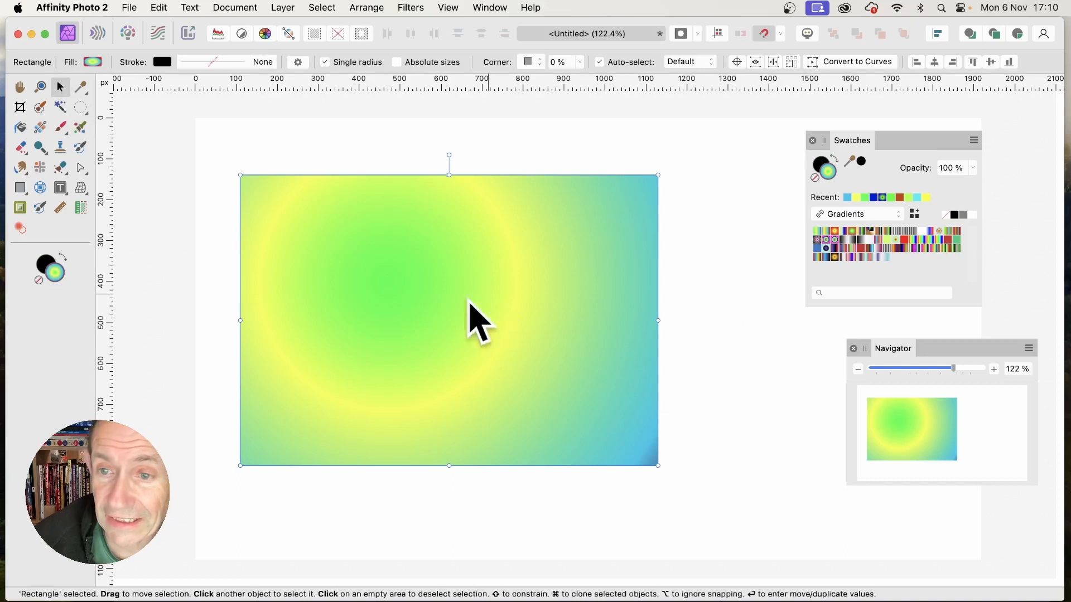
left_click(916, 217)
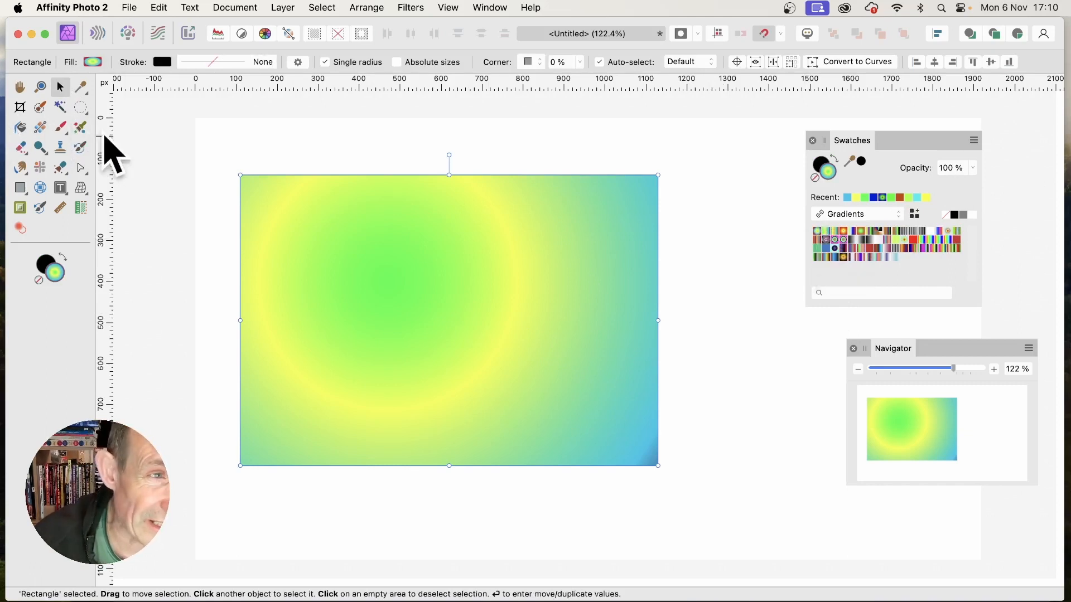
Add a stop between the green and yellow stops of the radial gradient and colour it dark blue.
left_click(41, 128)
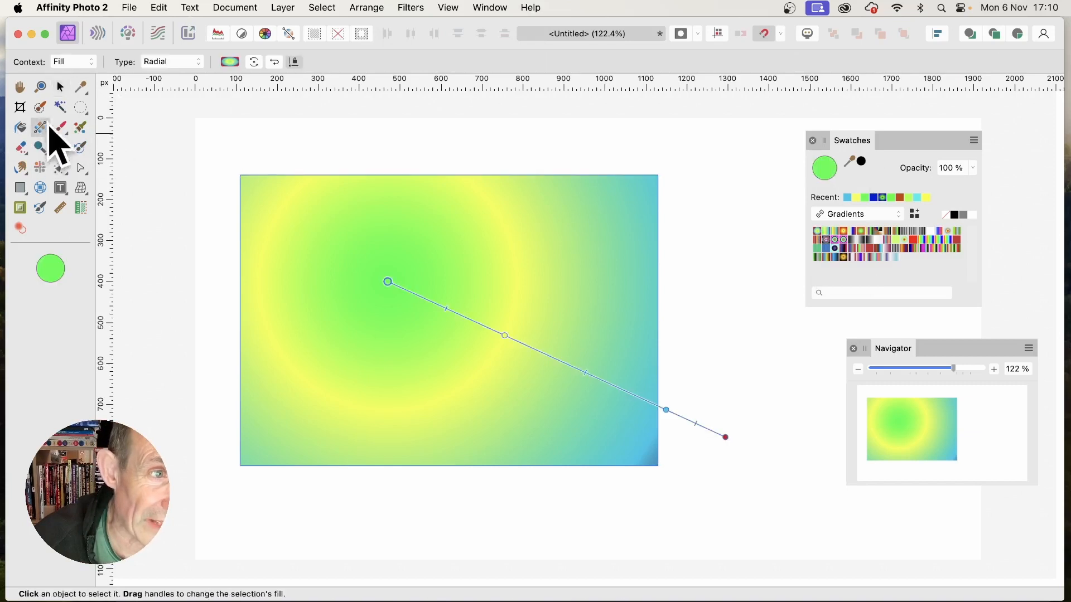
left_click(476, 323)
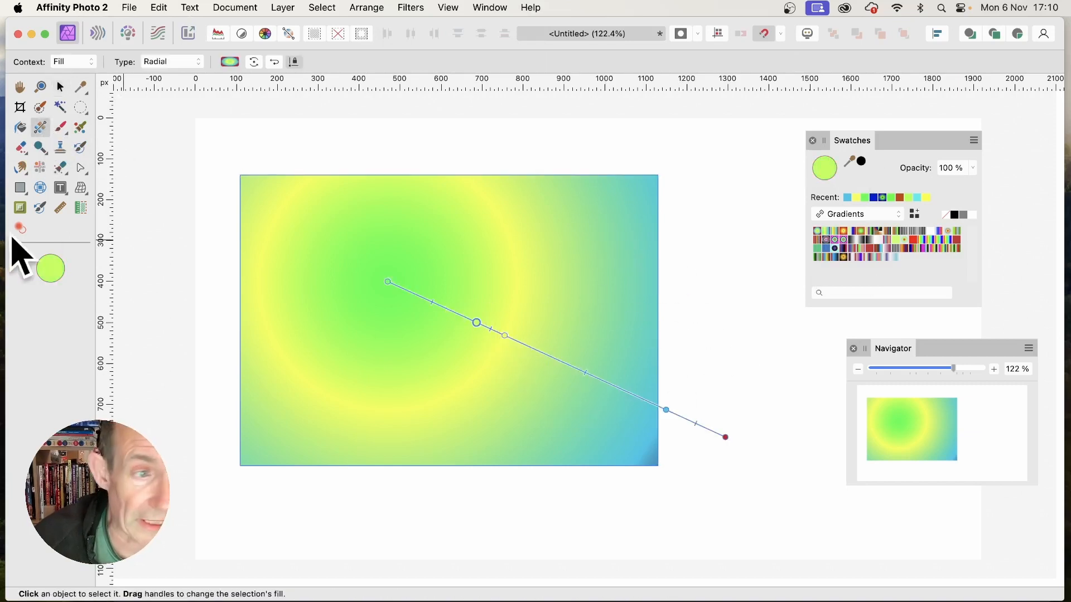
left_click(51, 269)
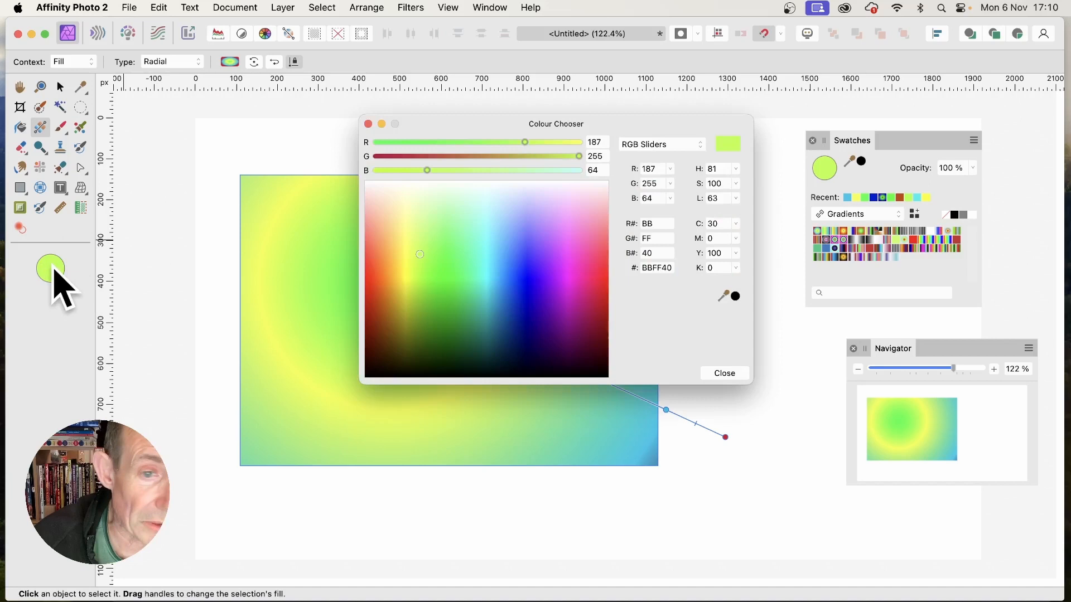
left_click(522, 320)
left_click(730, 377)
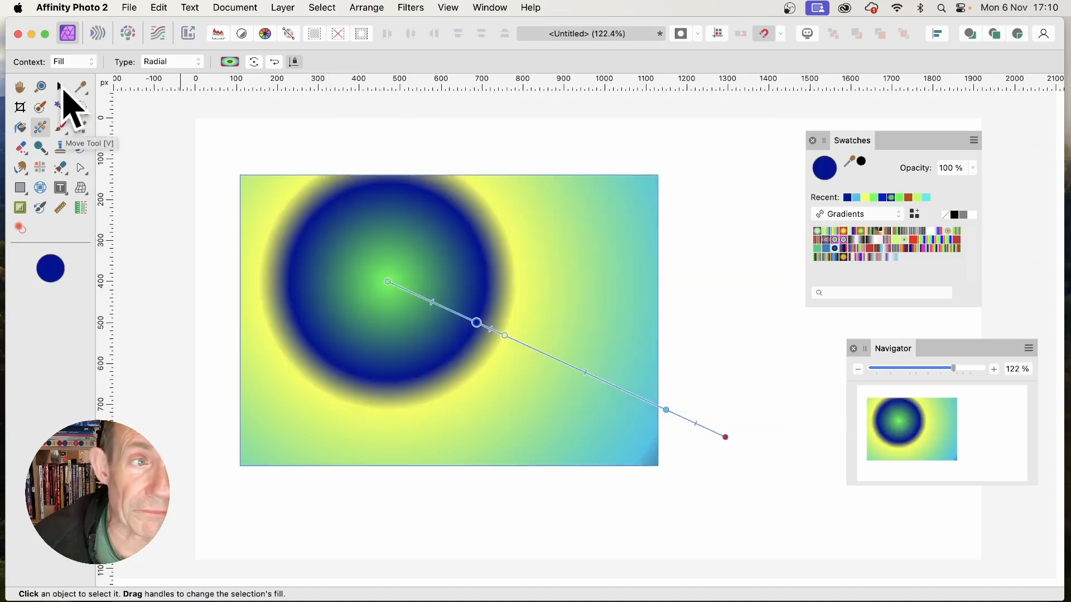
Save the radial gradient with the dark blue ring to the Gradients palette, and shift the rectangle slightly right and down.
left_click(61, 87)
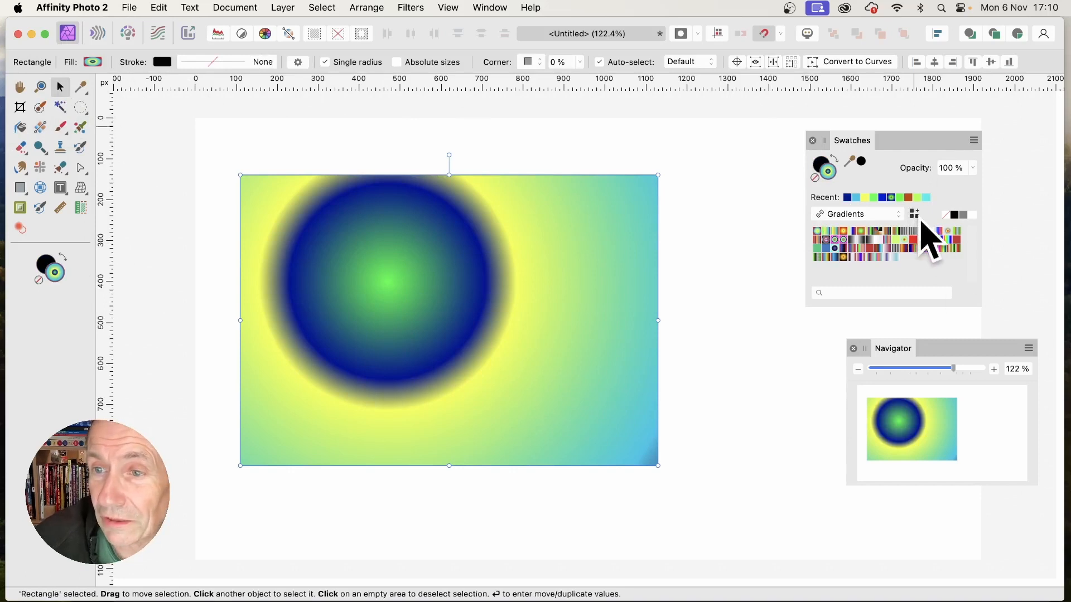
left_click(916, 215)
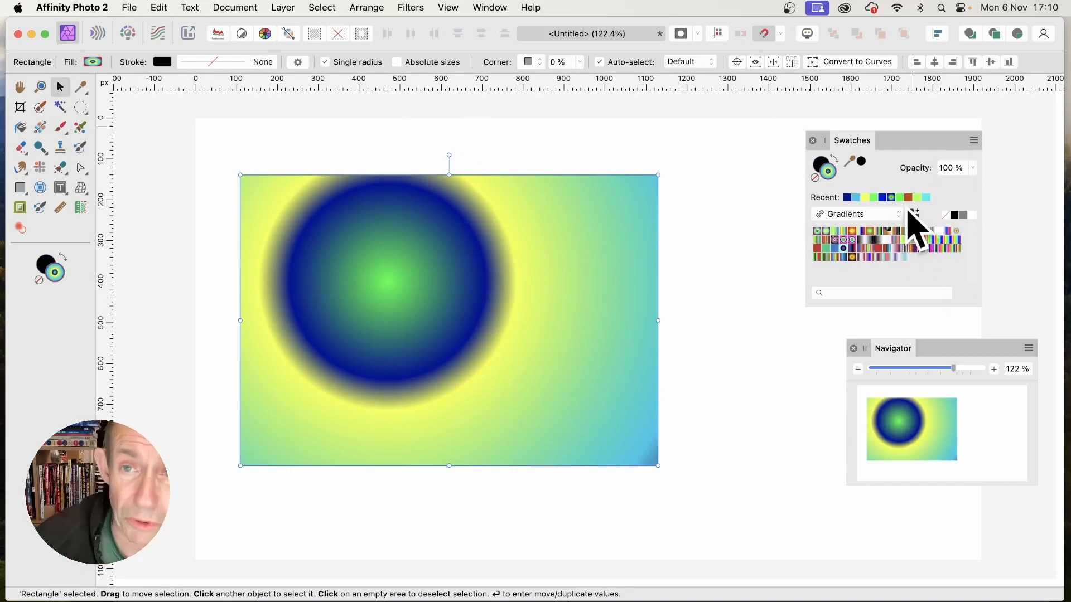
left_click_drag(303, 235, 313, 244)
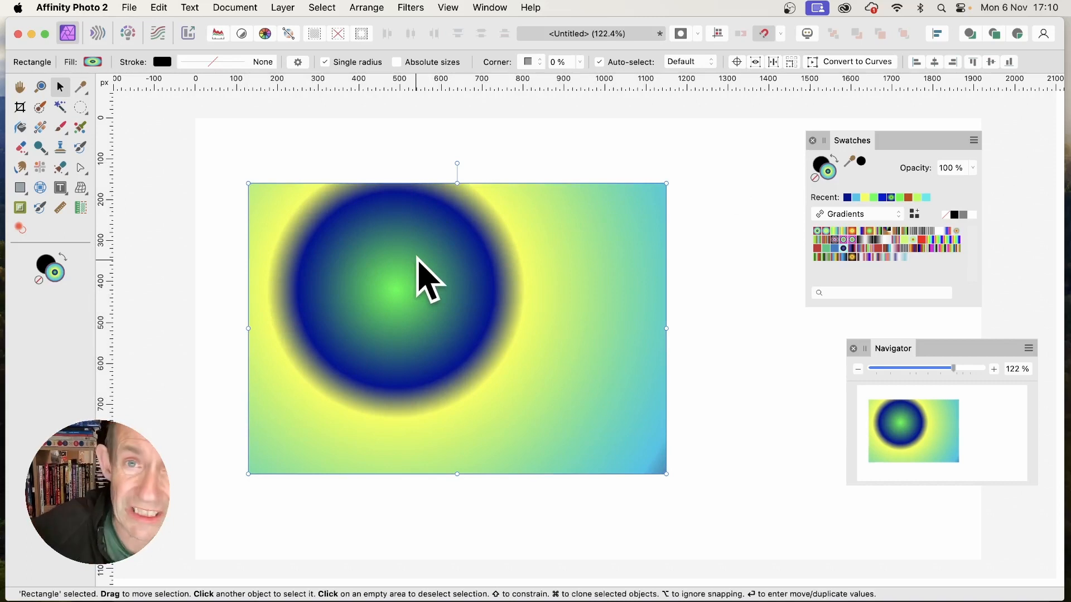
Move the radial gradient's dark blue stop closer to the green centre and set its opacity to 0 %.
left_click(38, 130)
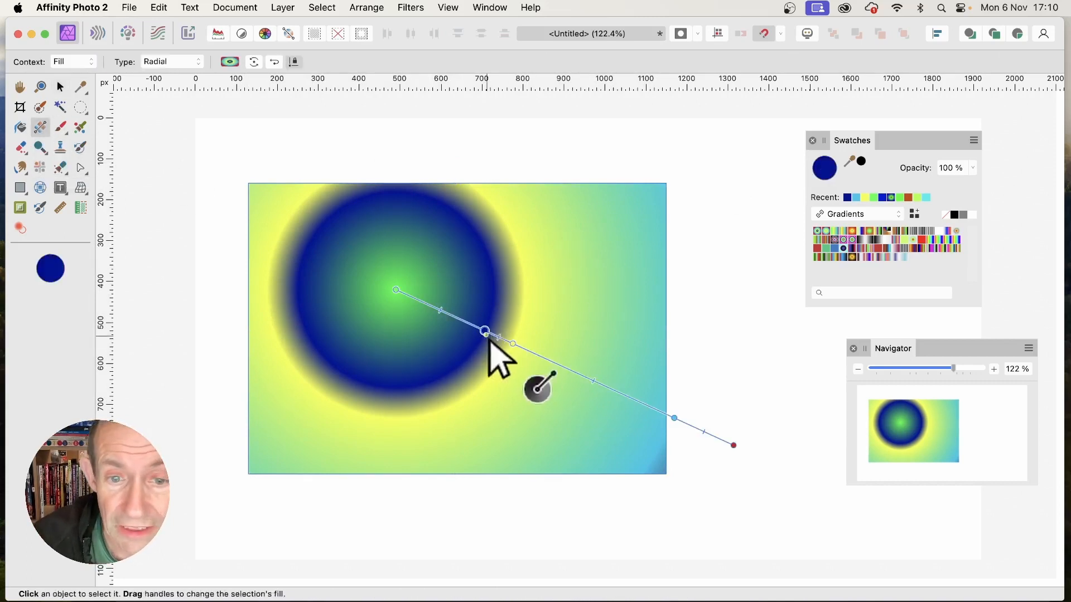
left_click_drag(485, 334, 475, 313)
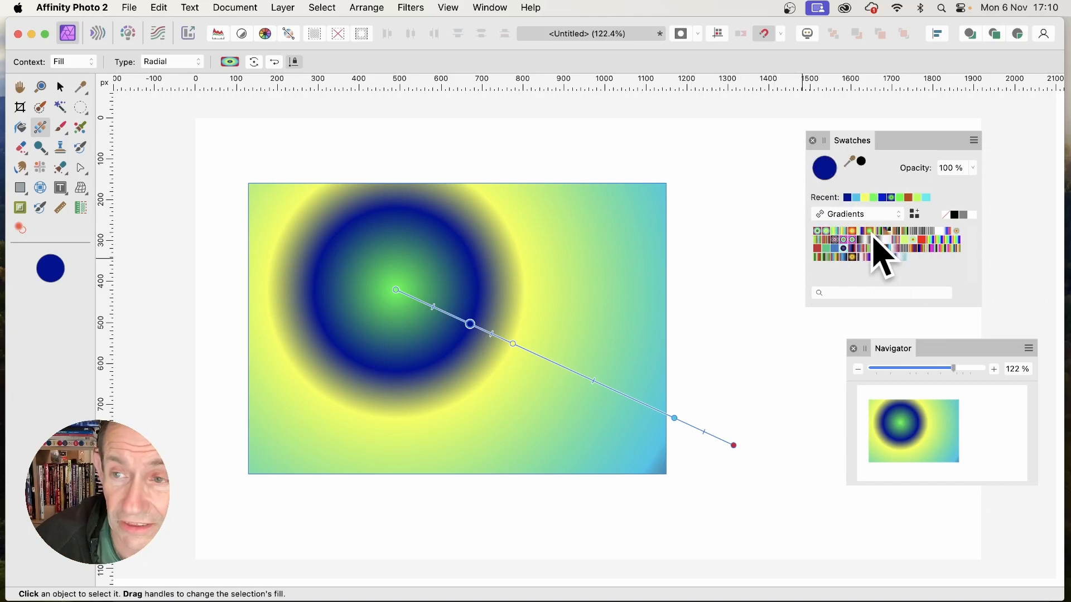
left_click(973, 168)
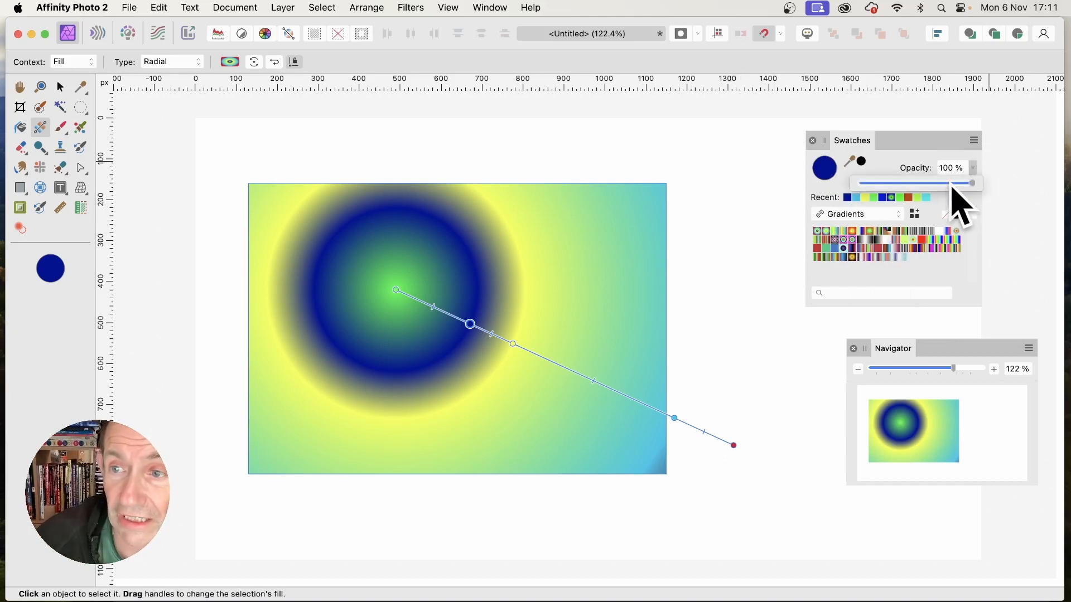
left_click_drag(952, 188, 861, 192)
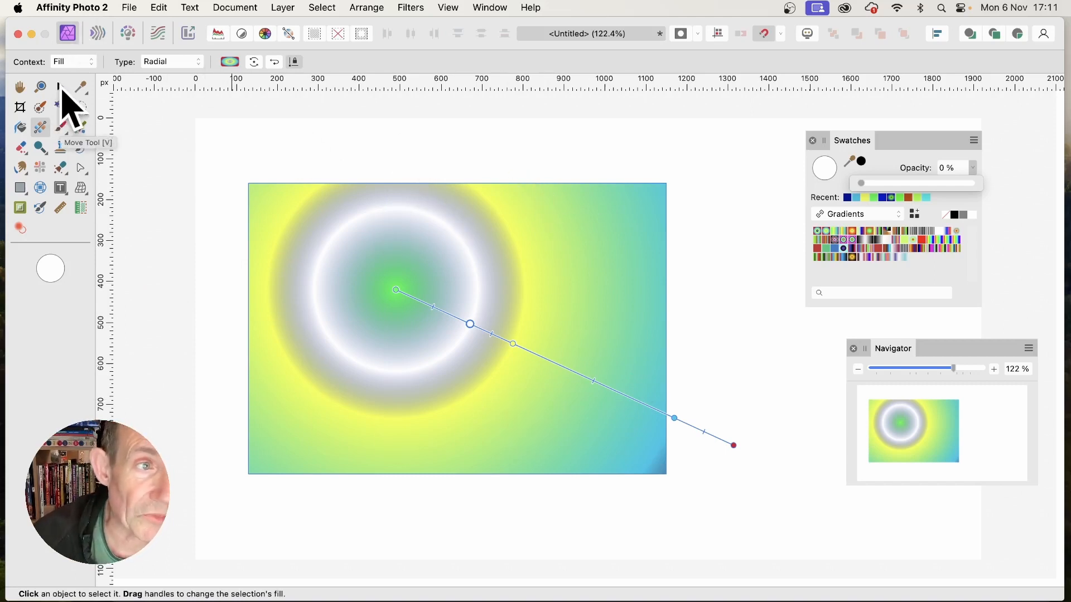
Shift the rectangle slightly right and up with the Move tool, and place an overlapping duplicate offset right and down.
left_click(60, 88)
left_click_drag(520, 370, 449, 290)
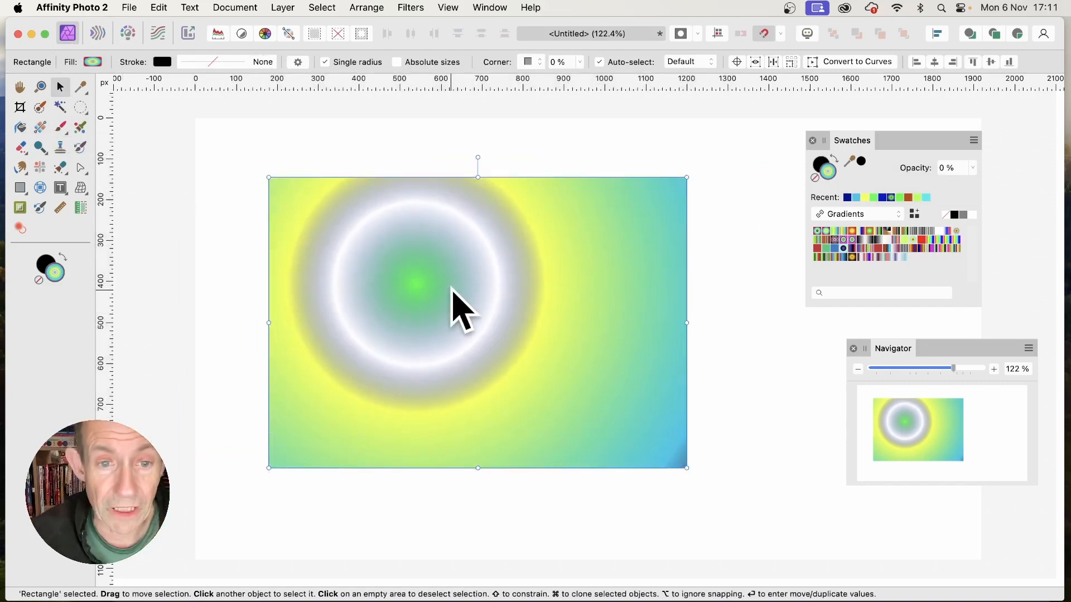
mouse_move(431, 278)
left_mouse_down()
mouse_move(443, 299)
mouse_move(516, 334)
mouse_move(528, 274)
mouse_move(524, 291)
left_mouse_up()
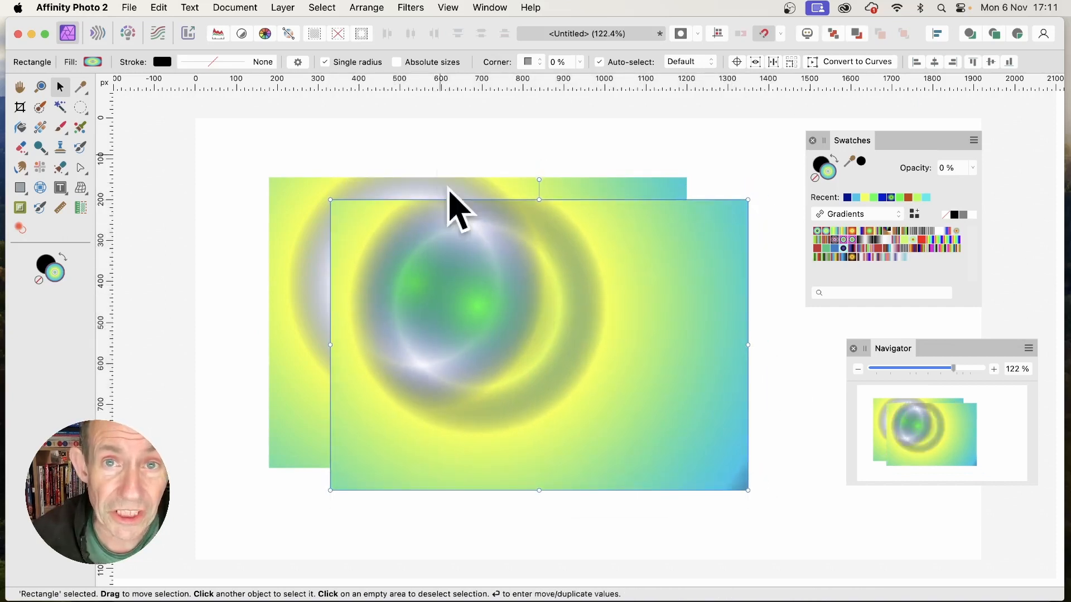
Add the duplicate's partly transparent radial gradient to the Gradients palette, and move the duplicate up and left to nearly cover the original.
left_click(913, 212)
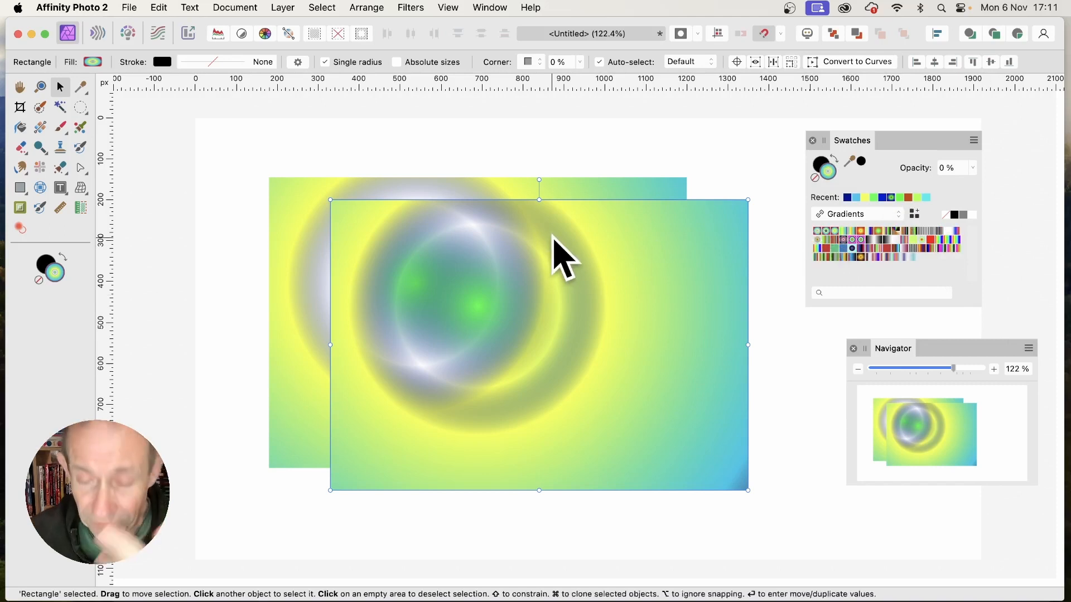
left_click_drag(556, 285, 544, 313)
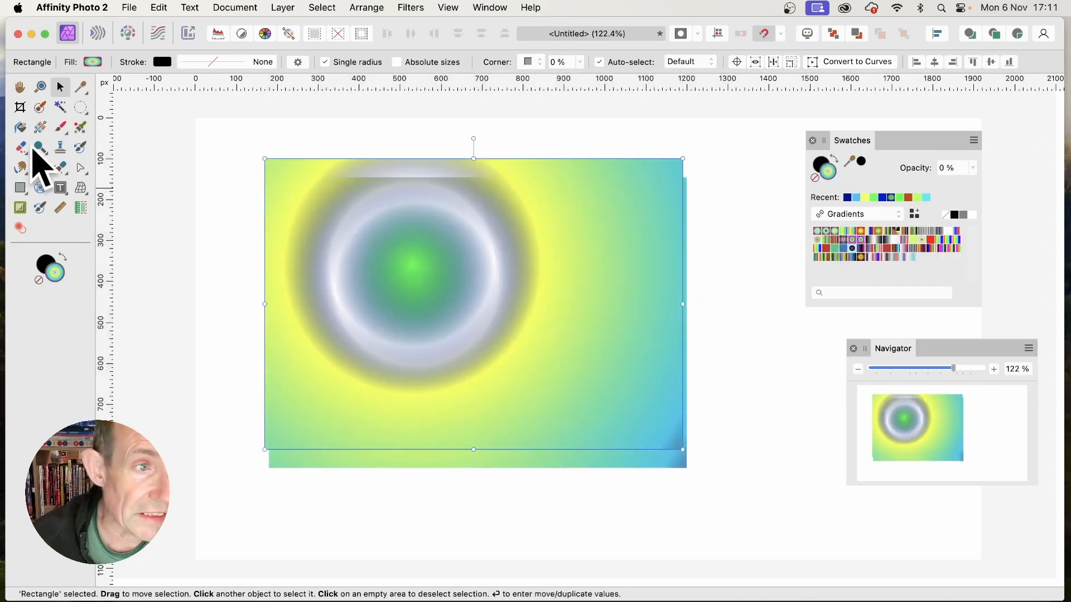
Open the gradient stop editor for the duplicate rectangle's radial fill.
left_click(41, 128)
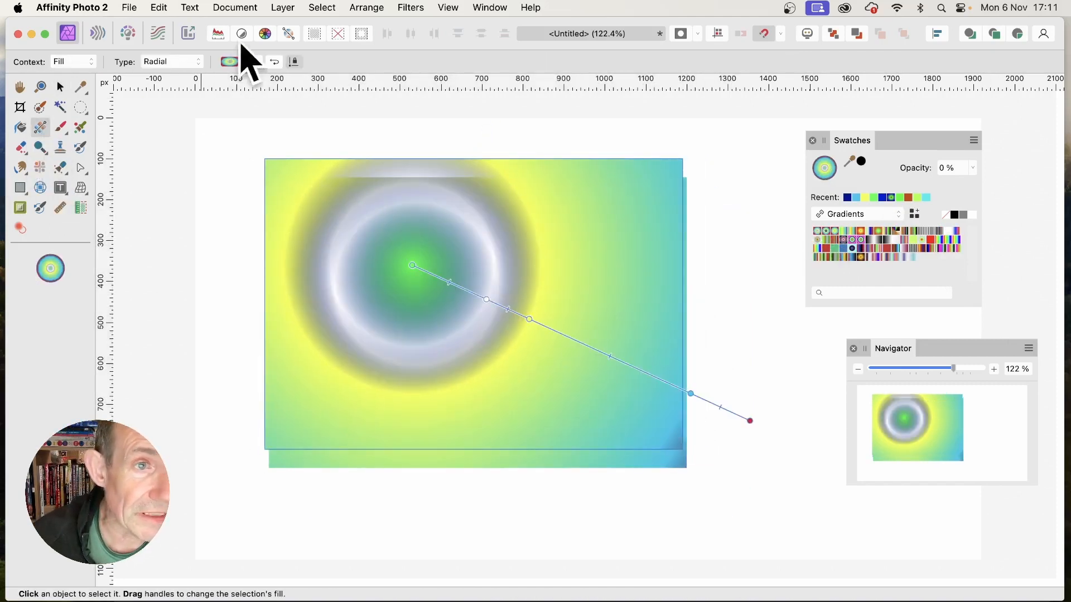
left_click(230, 62)
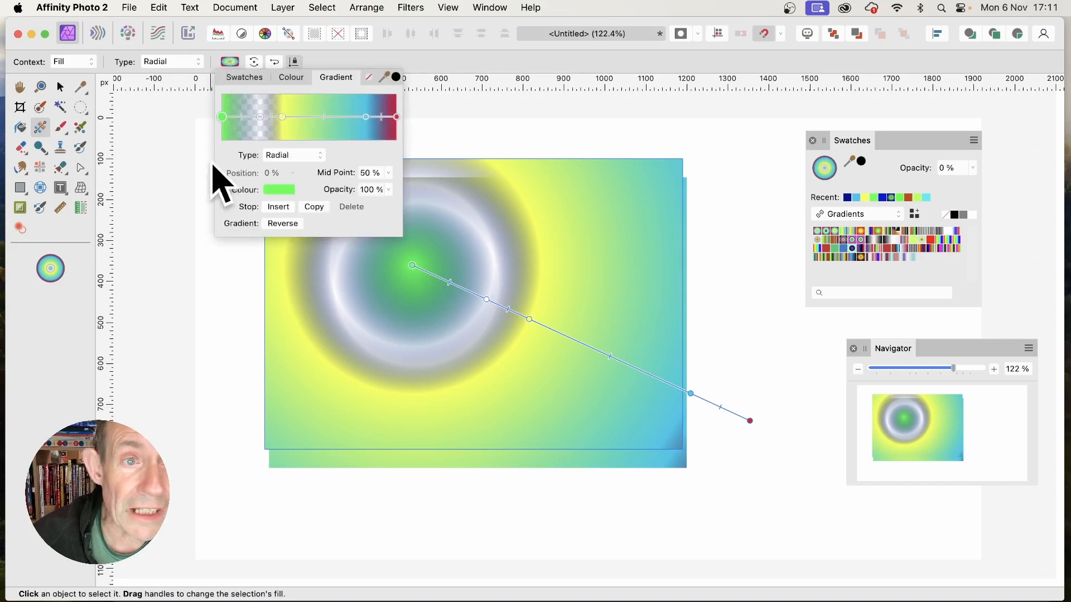